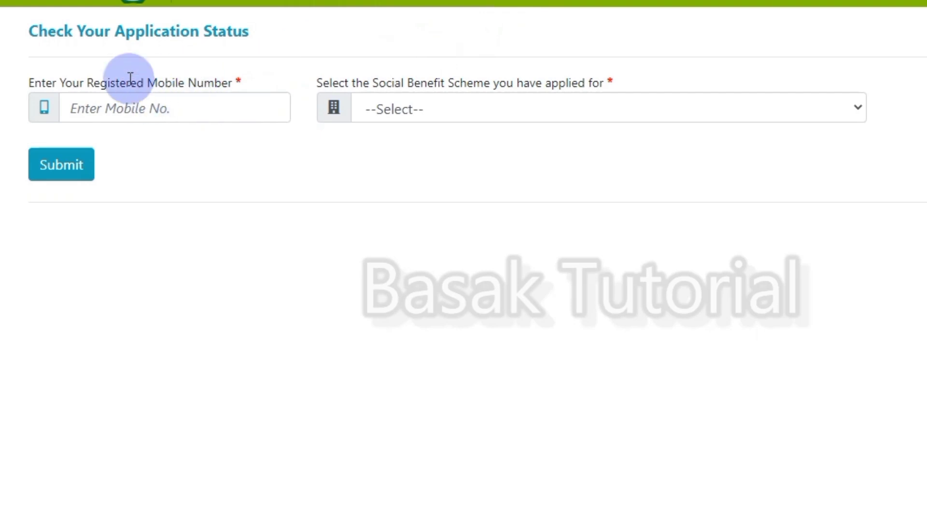
Step: Browse the social benefit scheme list and close it without choosing a scheme
left_click(431, 107)
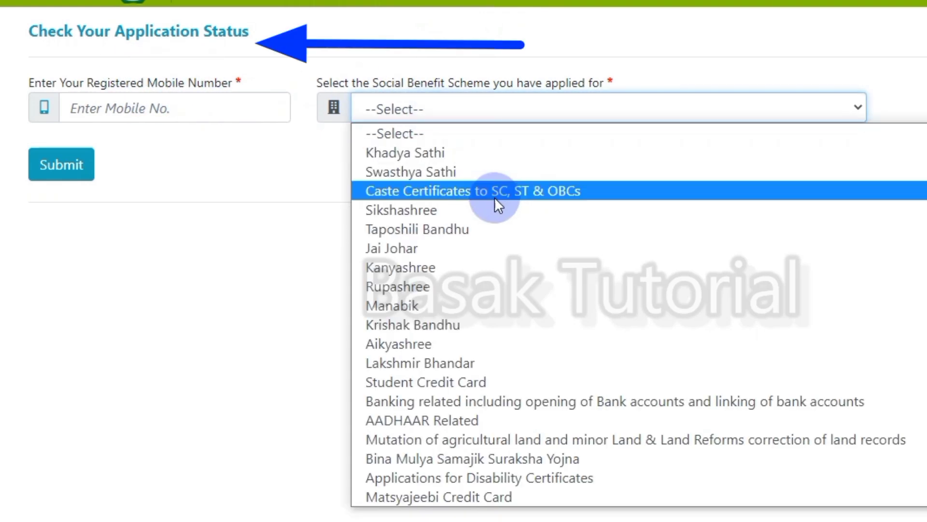
scroll(493, 225, "down", 3)
scroll(493, 230, "up", 3)
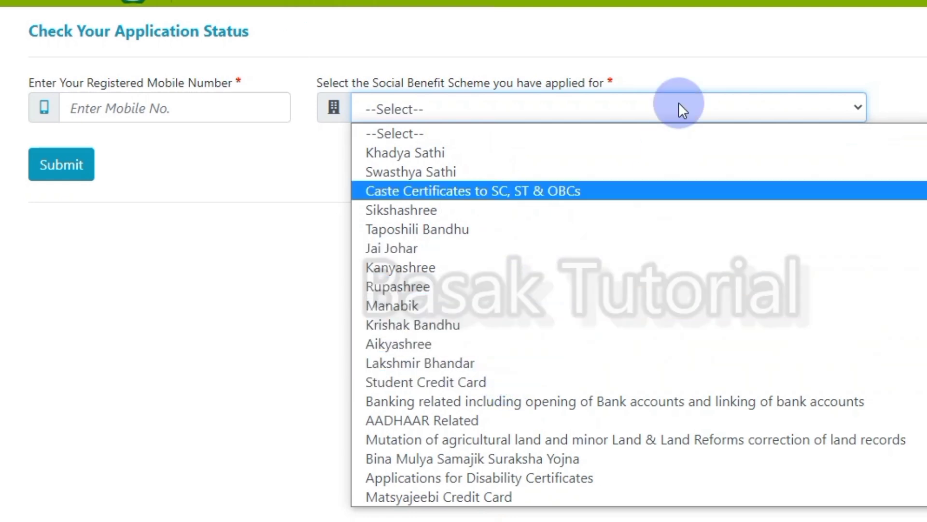
left_click(435, 133)
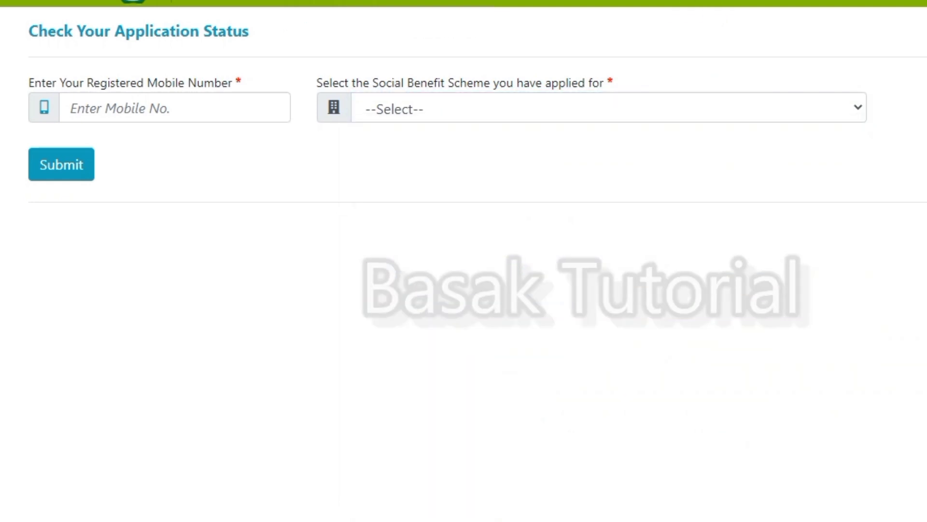
Step: Browse the scheme list again, then open the official ds.wb.gov.in site from Bing results
left_click(549, 111)
scroll(515, 271, "down", 3)
scroll(511, 300, "up", 1)
scroll(512, 303, "up", 3)
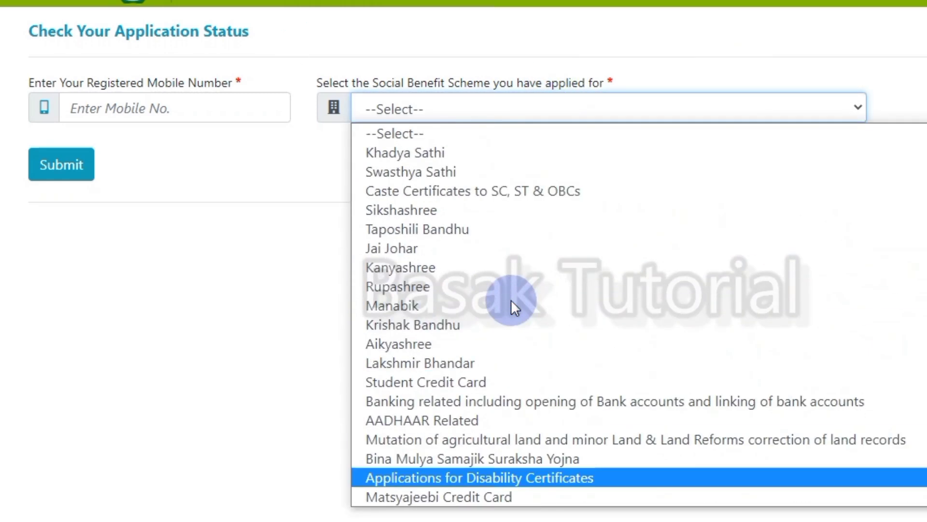
scroll(509, 301, "down", 3)
scroll(508, 300, "up", 3)
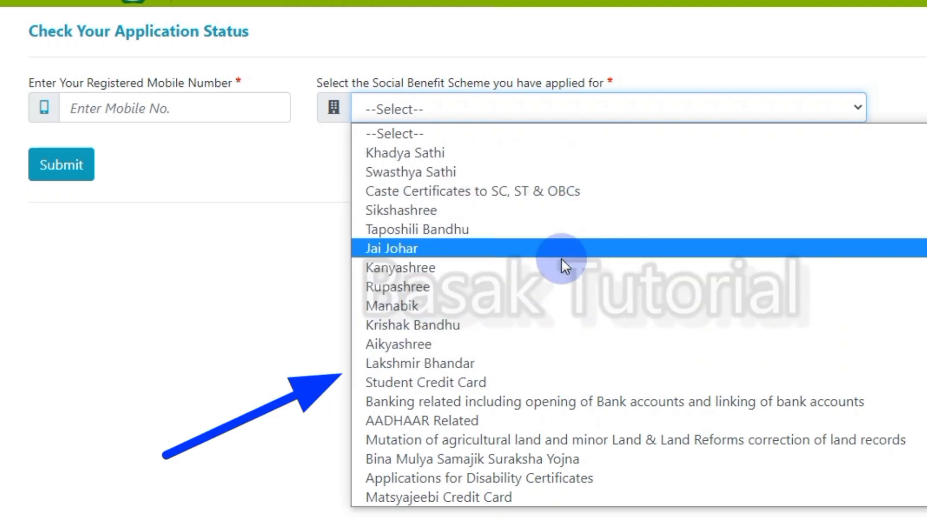
scroll(555, 278, "down", 4)
scroll(556, 279, "up", 3)
scroll(554, 281, "up", 1)
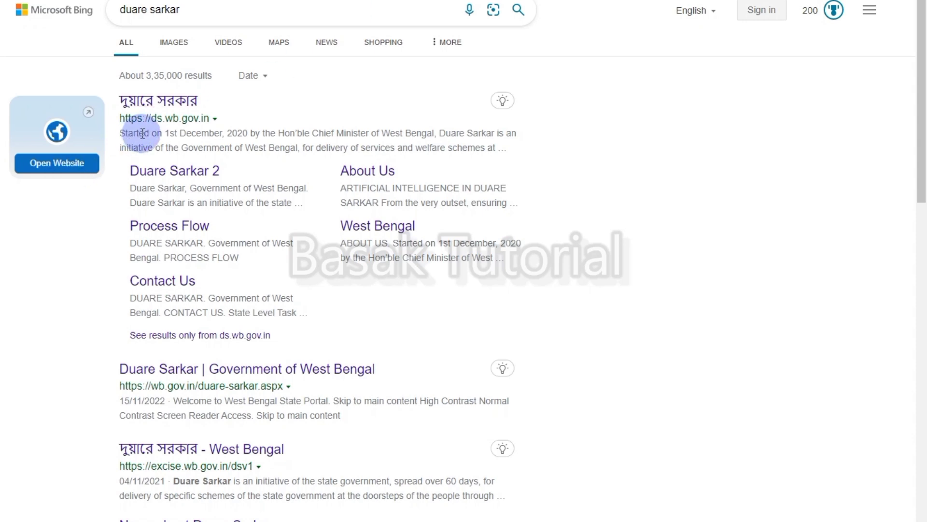
left_click(169, 102)
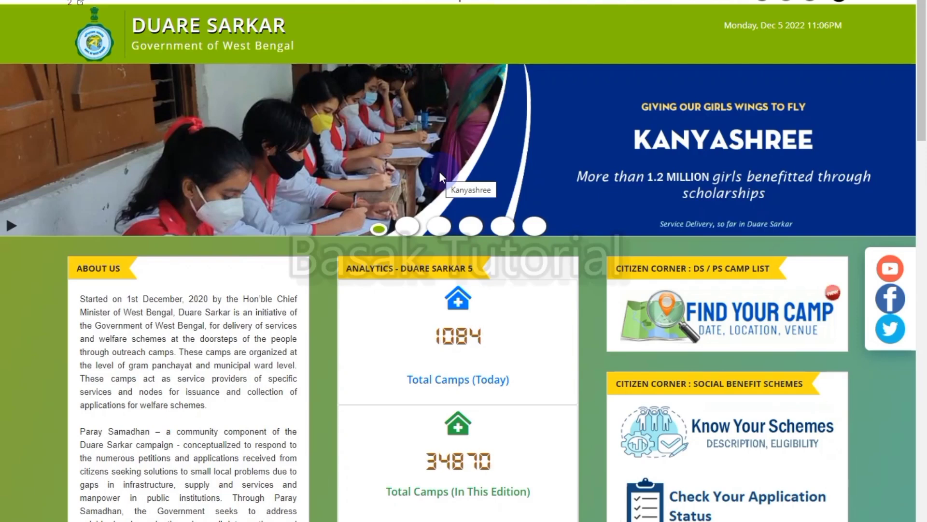
Step: Scroll down the Duare Sarkar homepage to the Citizen Corner services
scroll(656, 262, "down", 3)
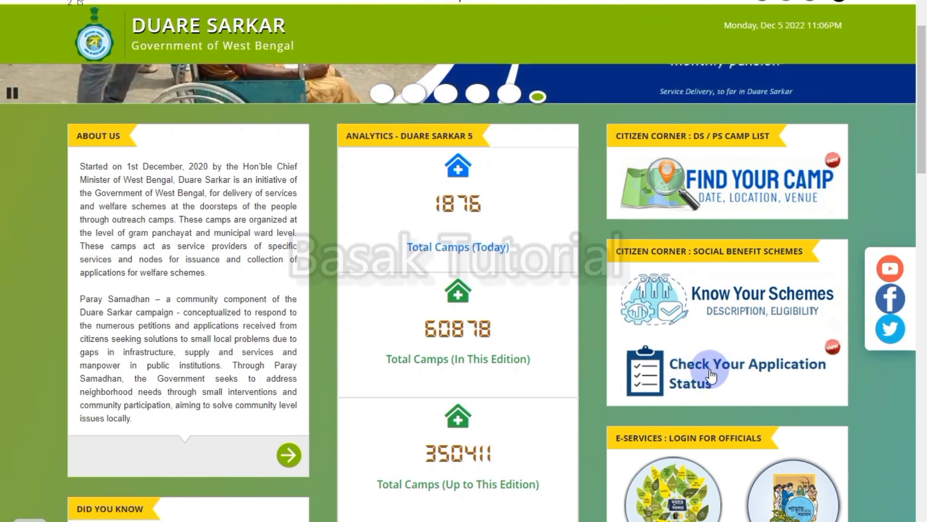
Step: Go to Check Your Application Status and choose Check Status for Lakshmir Bhandar
left_click(710, 374)
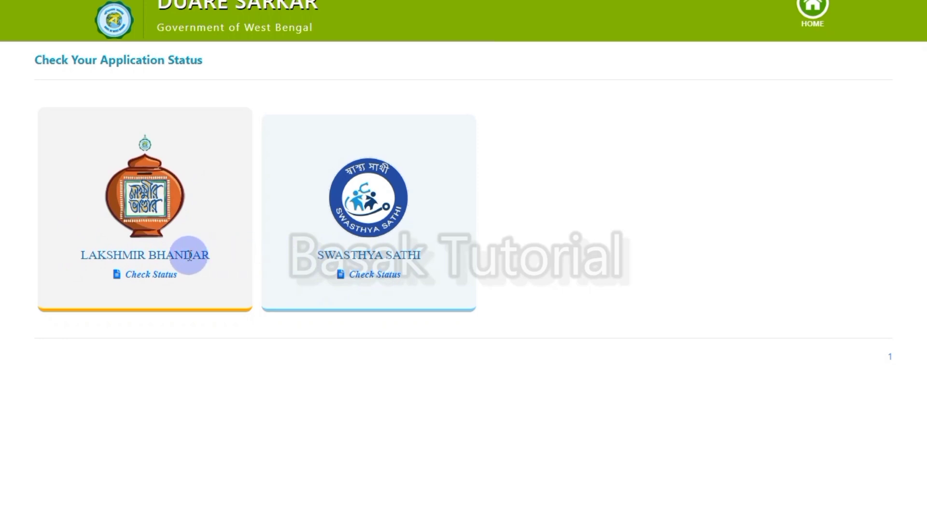
left_click(165, 278)
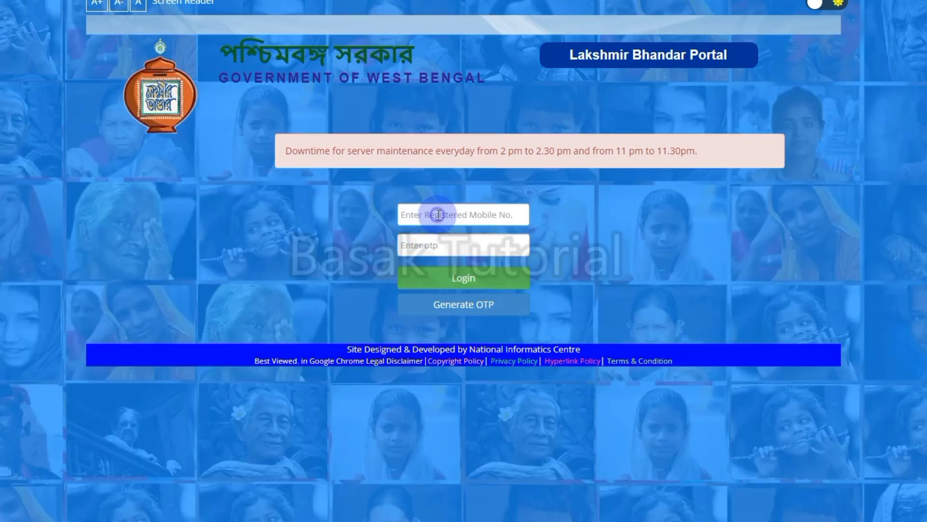
Step: Enter the registered mobile number on the Lakshmir Bhandar login and generate an OTP
left_click(439, 215)
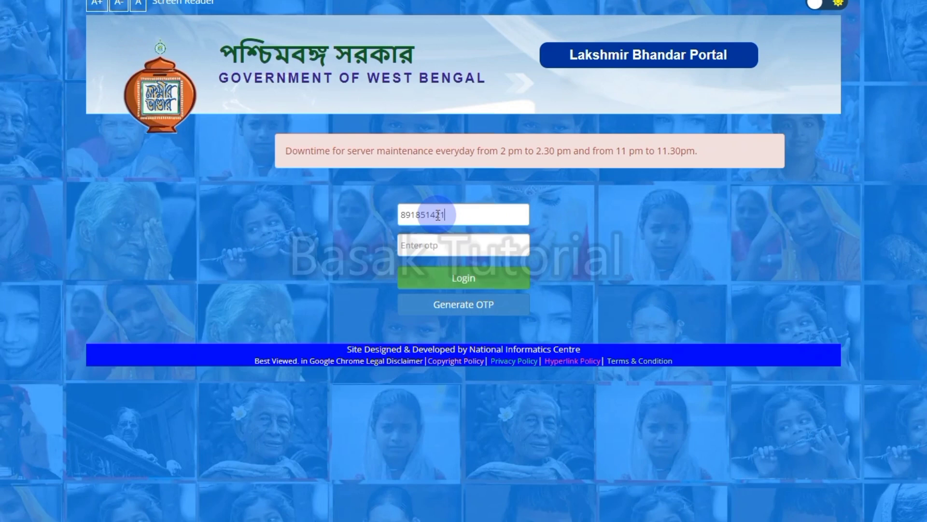
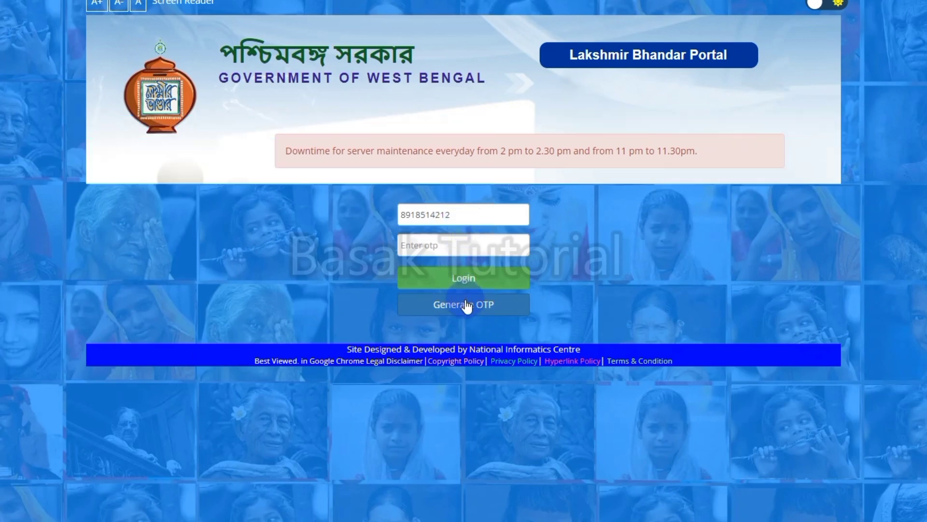
left_click(466, 304)
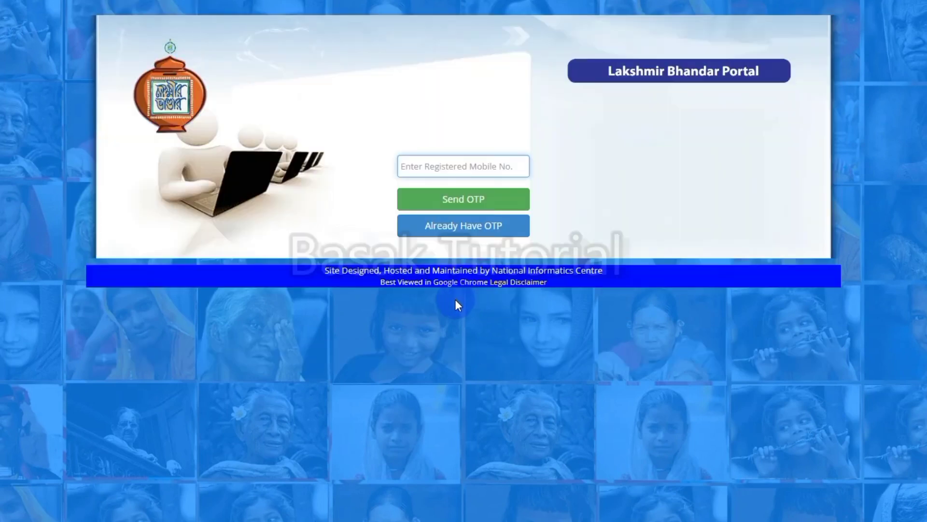
Step: Re-enter the registered mobile number on the next page and send the OTP
left_click(416, 173)
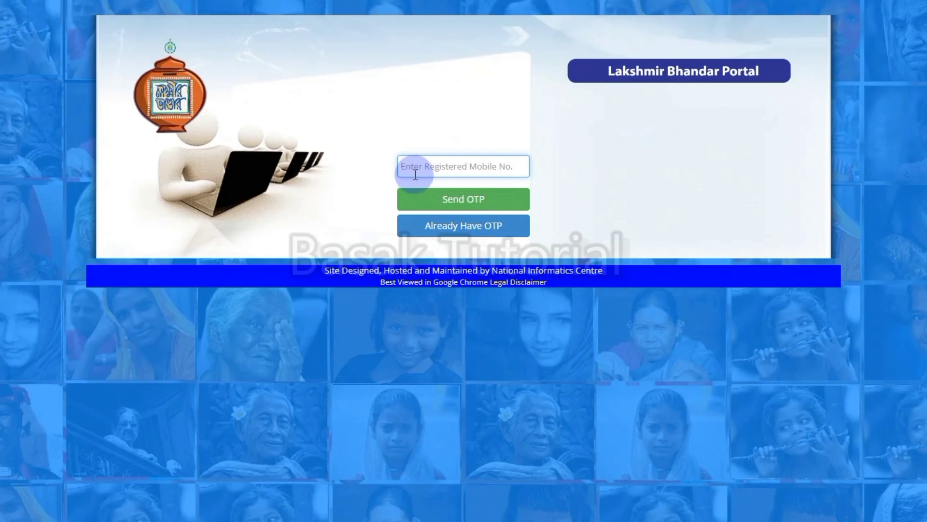
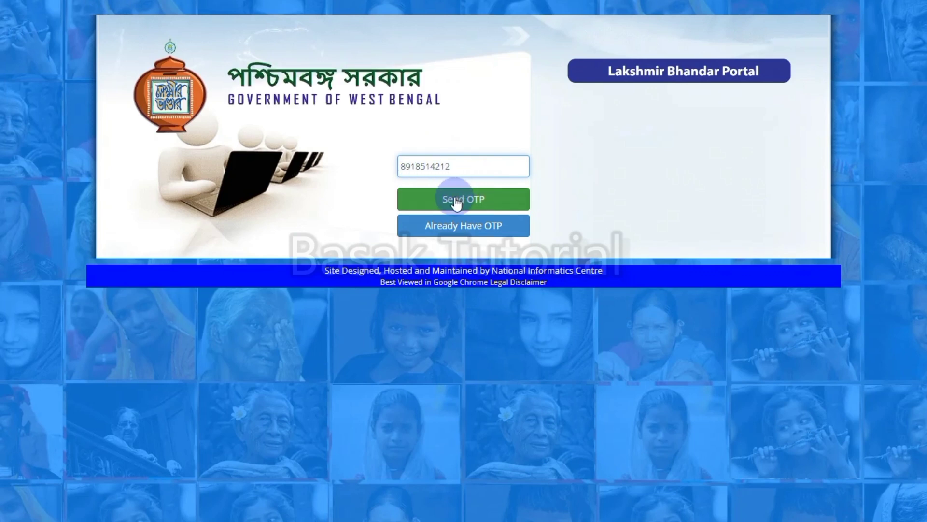
left_click(455, 204)
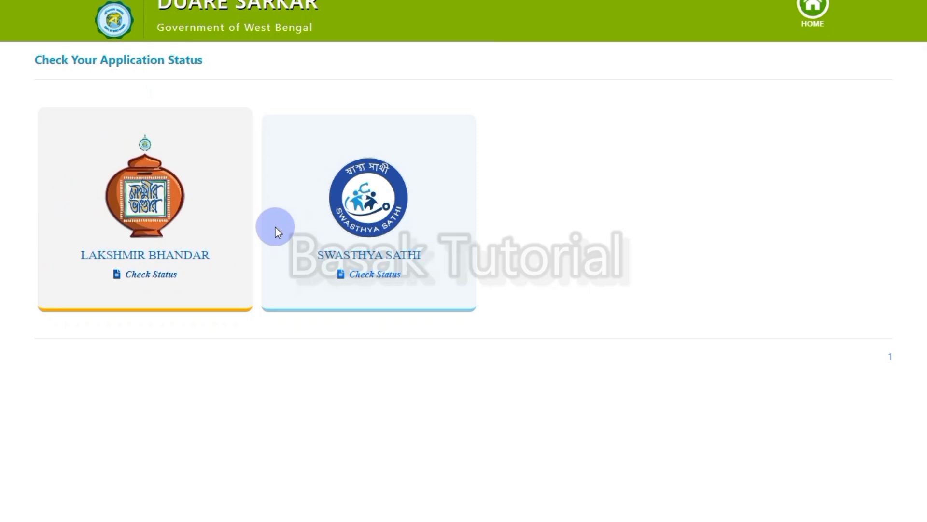
key("ctrl+alt+g")
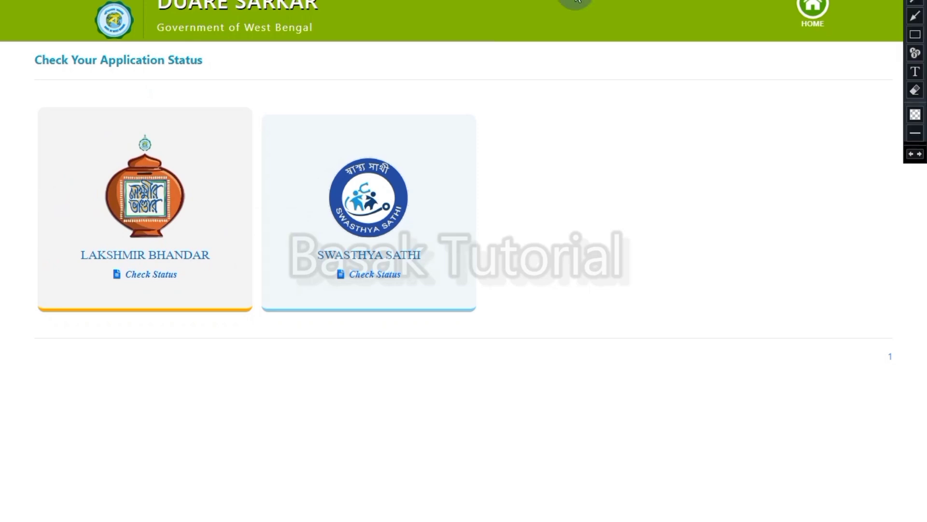
left_click(911, 39)
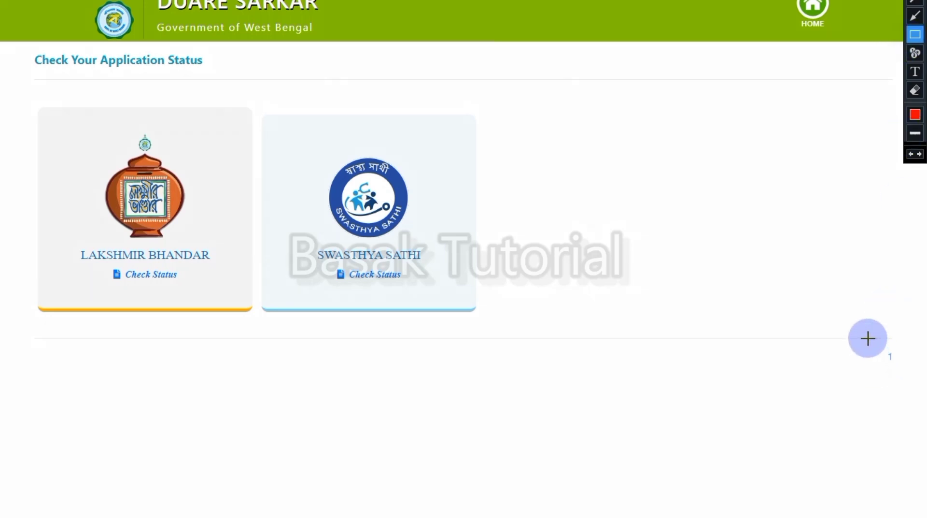
mouse_move(868, 338)
left_mouse_down()
mouse_move(884, 368)
mouse_move(912, 375)
left_mouse_up()
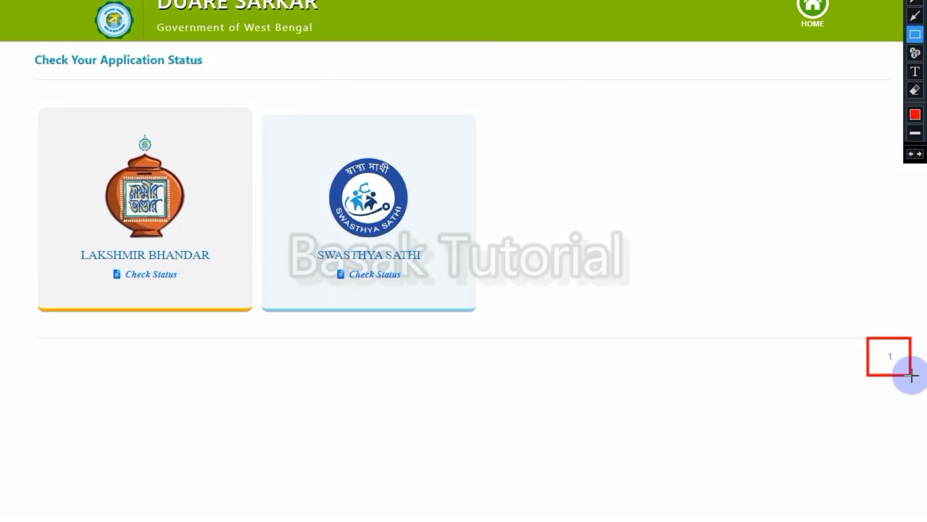
mouse_move(850, 321)
left_mouse_down()
mouse_move(849, 365)
mouse_move(923, 400)
left_mouse_up()
left_click(916, 90)
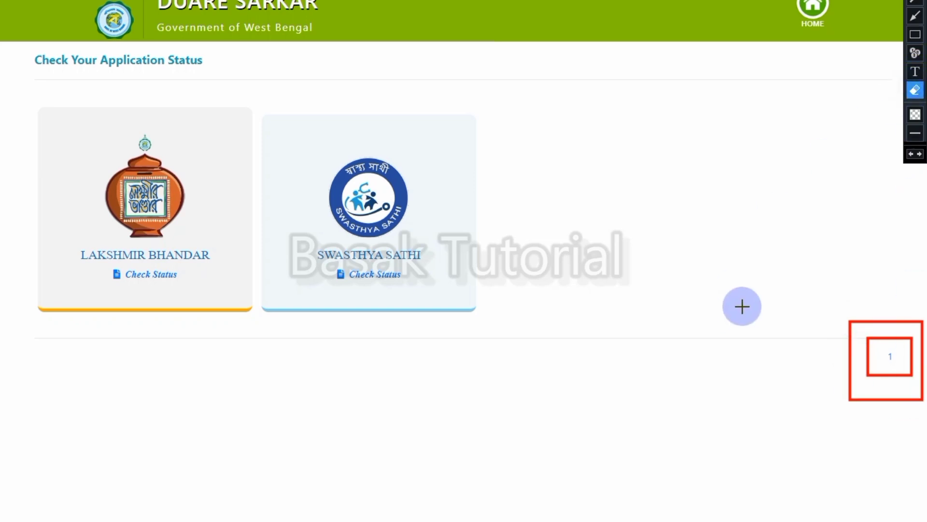
left_click_drag(821, 470, 470, 302)
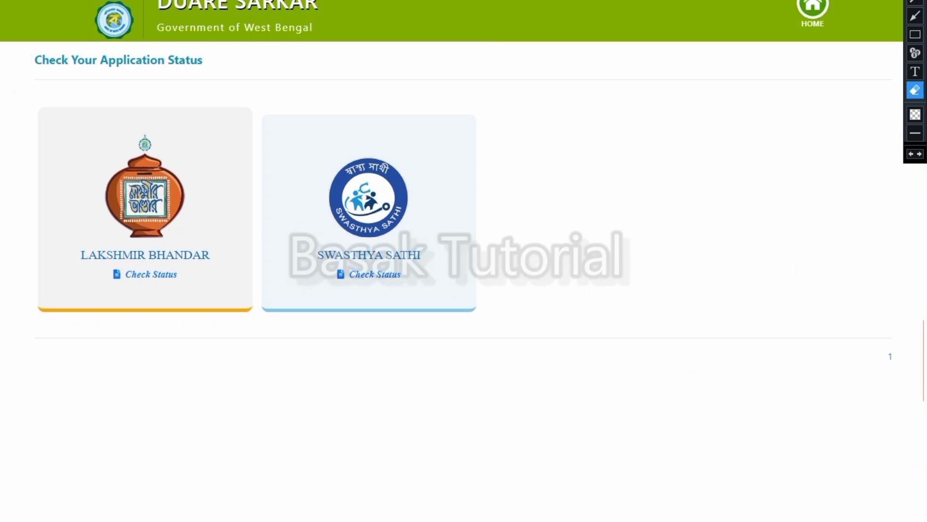
key("Escape")
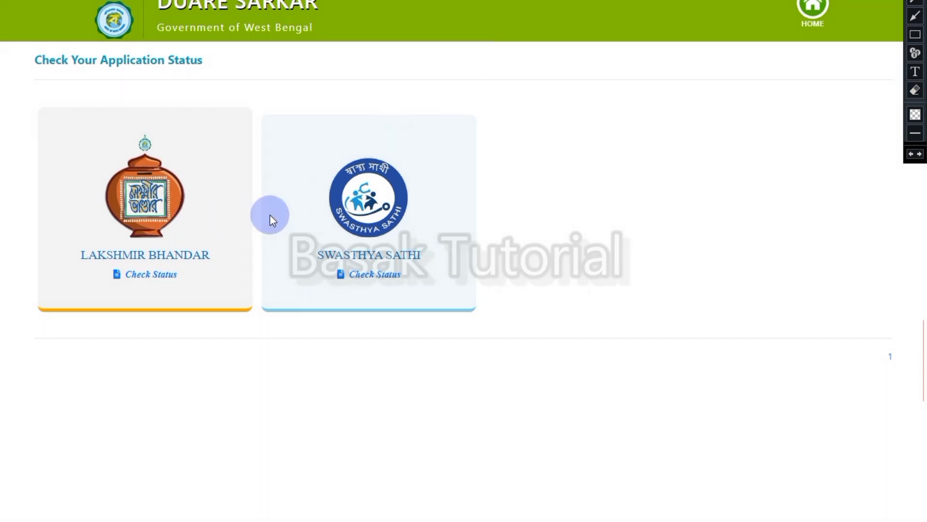
Step: Open the application status form and select Lakshmir Bhandar as the social benefit scheme
left_click(892, 365)
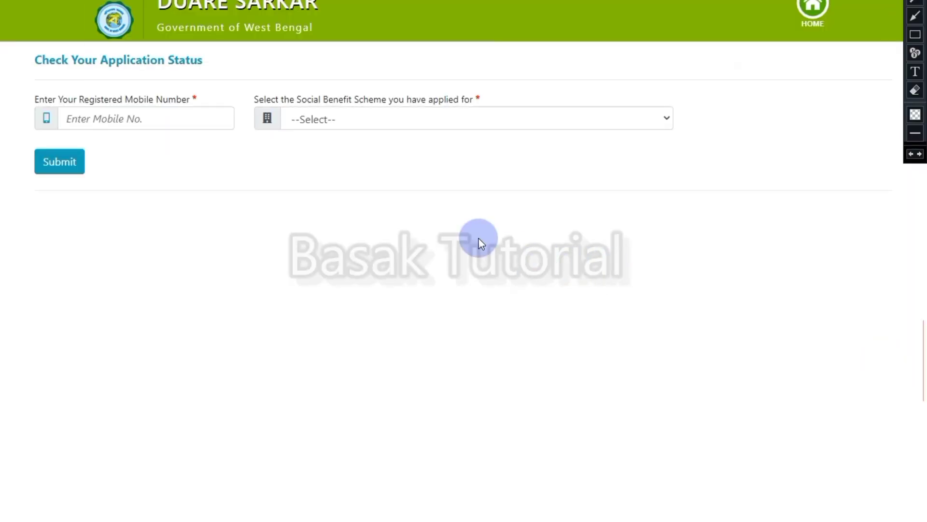
left_click(175, 119)
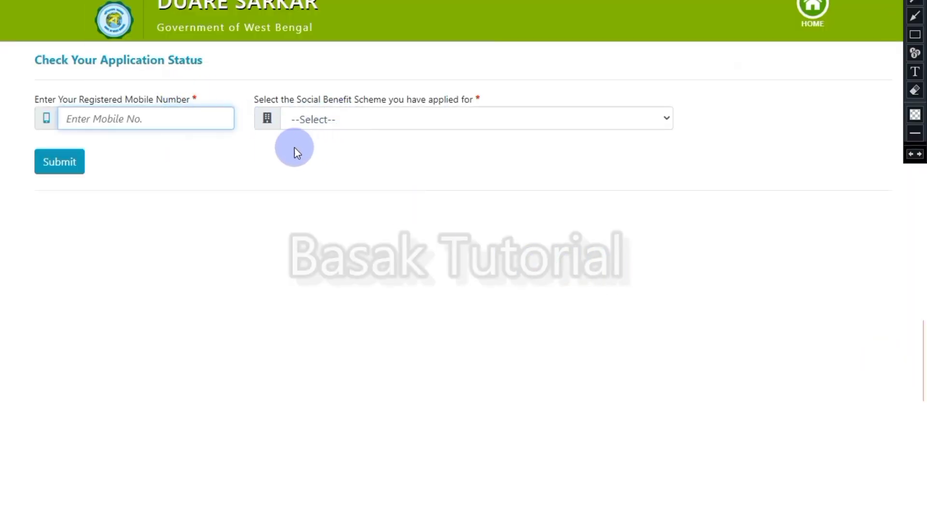
left_click(373, 123)
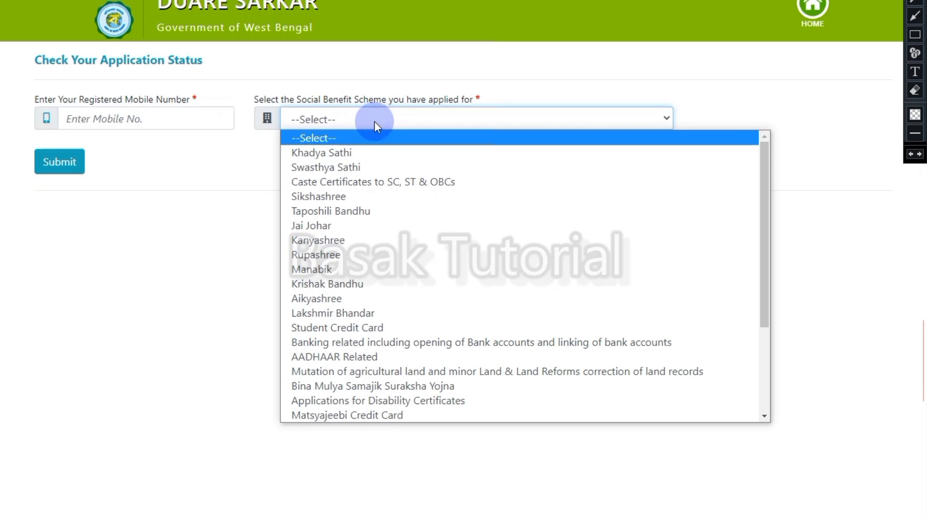
left_click(383, 313)
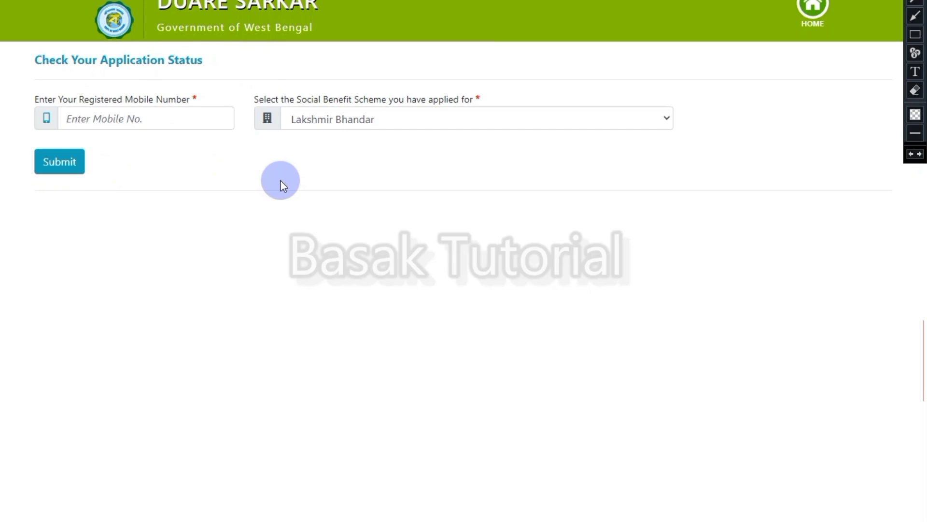
Step: Submit the registered mobile number and dismiss the OTP-sent alert
left_click(139, 118)
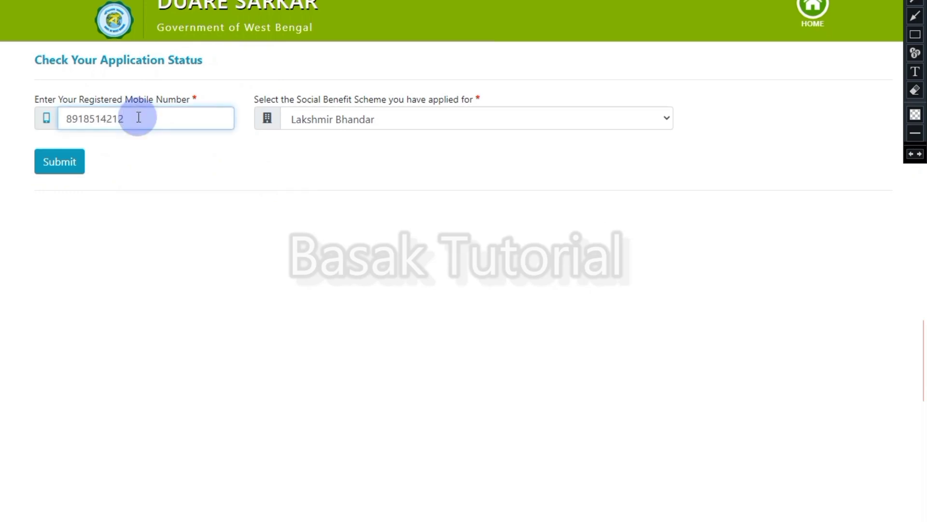
left_click(56, 167)
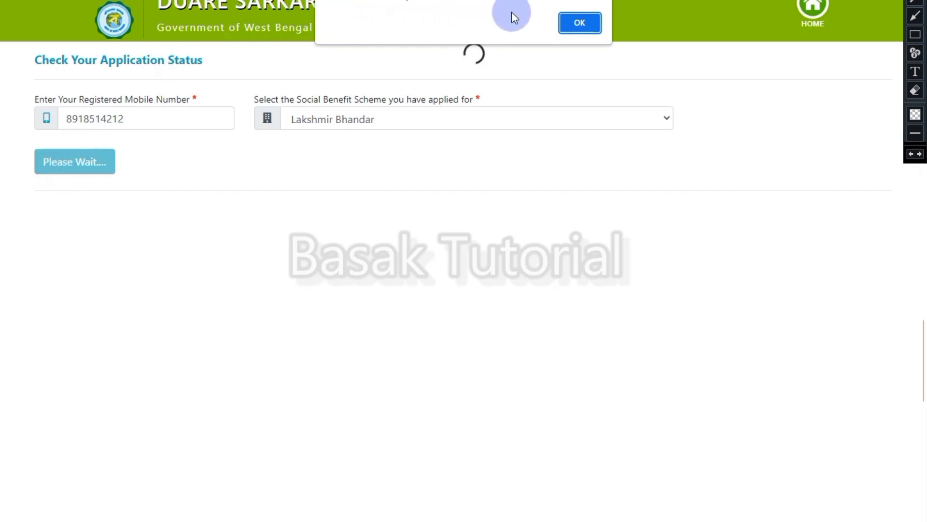
left_click(573, 20)
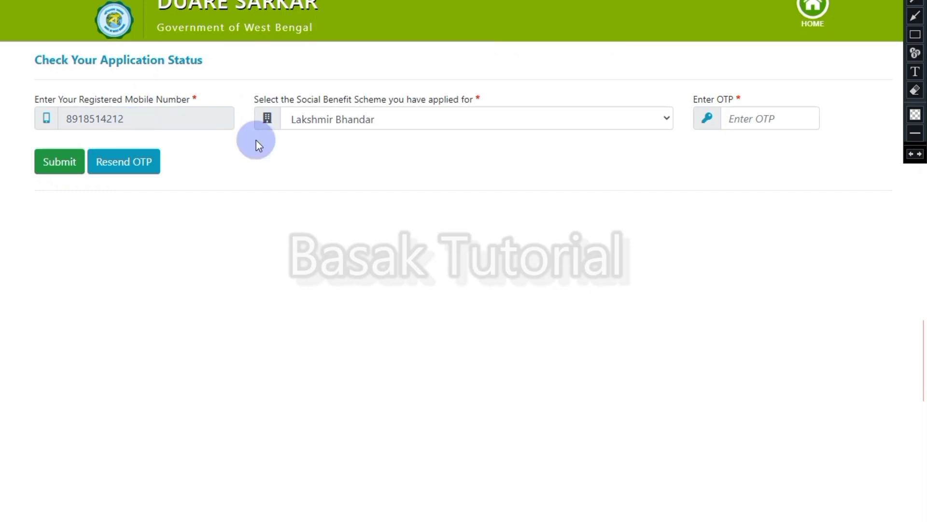
Step: Enter the received OTP and submit it to load the application status table
left_click(796, 122)
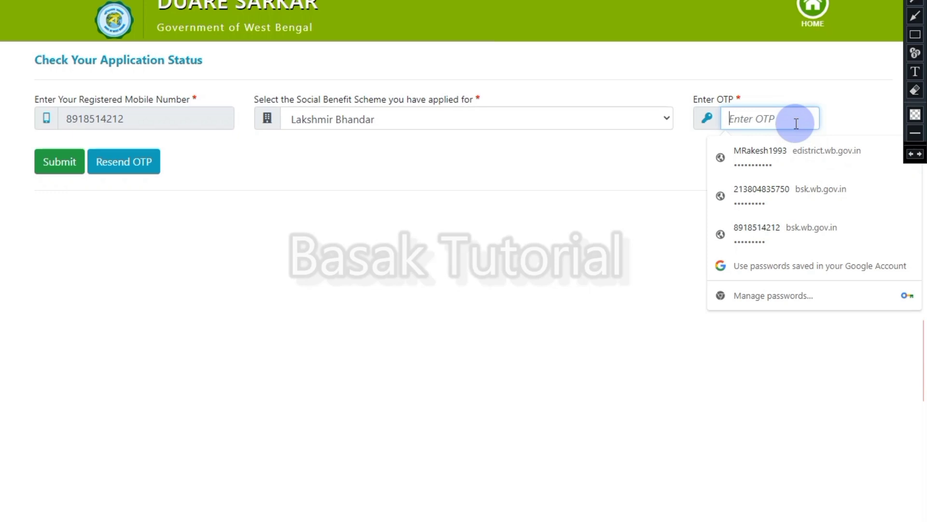
type("••••••")
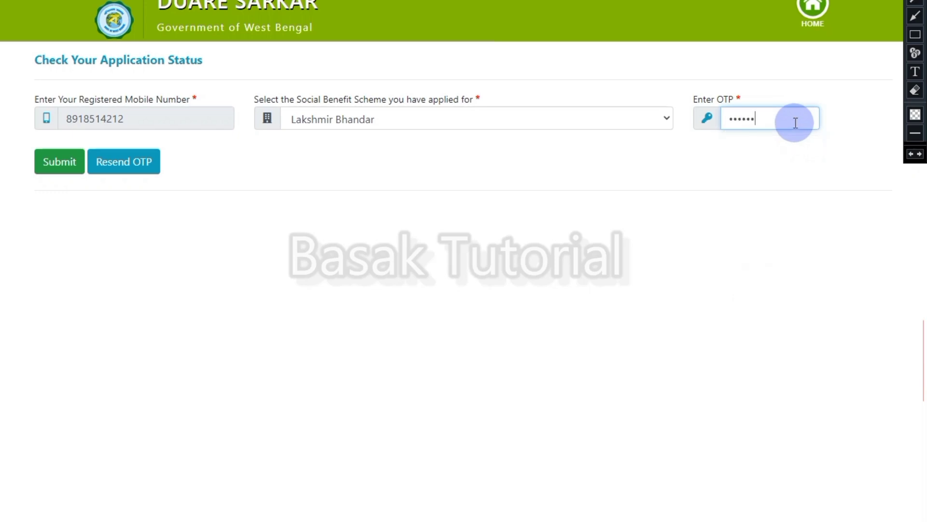
left_click(69, 161)
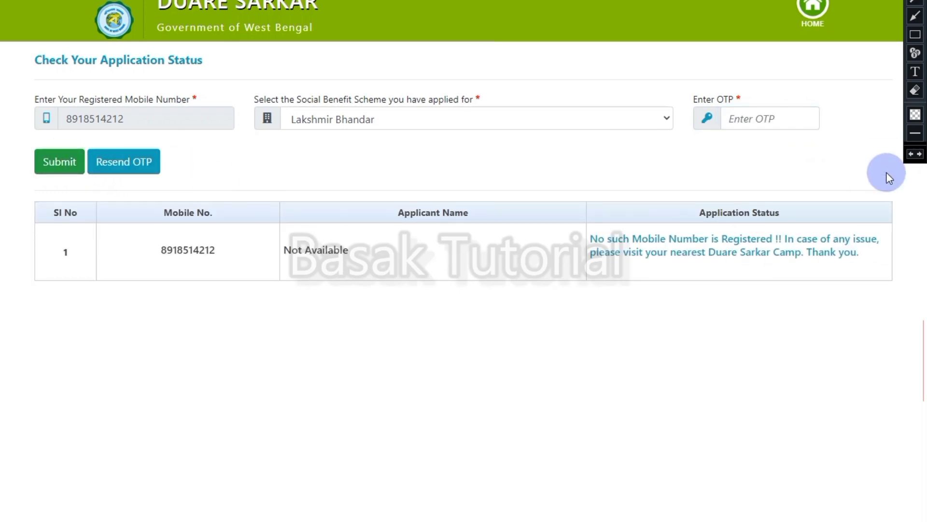
left_click(915, 35)
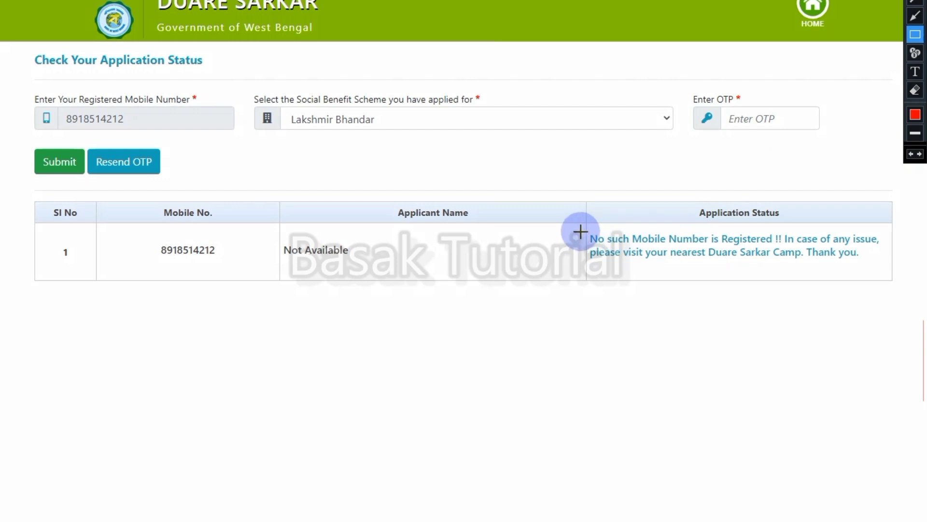
mouse_move(582, 232)
left_mouse_down()
mouse_move(638, 273)
mouse_move(895, 270)
left_mouse_up()
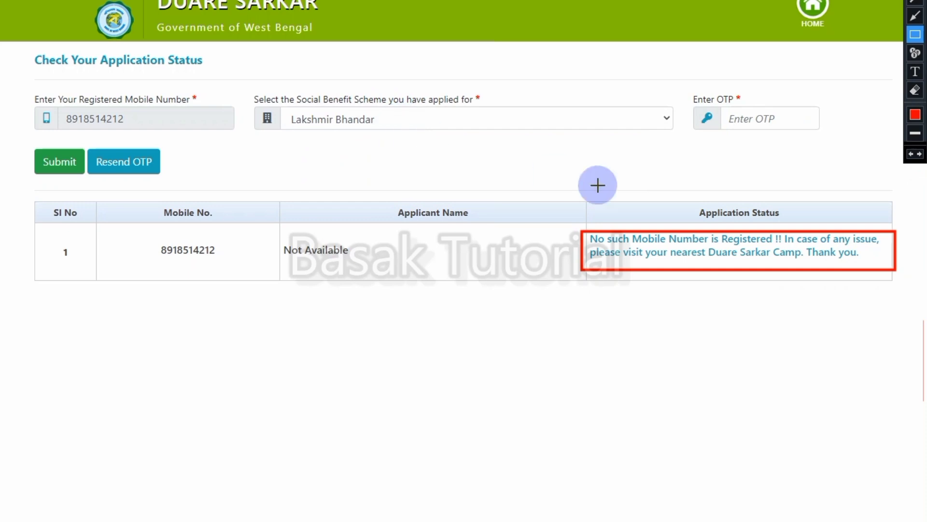
mouse_move(562, 206)
left_mouse_down()
mouse_move(784, 361)
mouse_move(899, 402)
mouse_move(913, 308)
left_mouse_up()
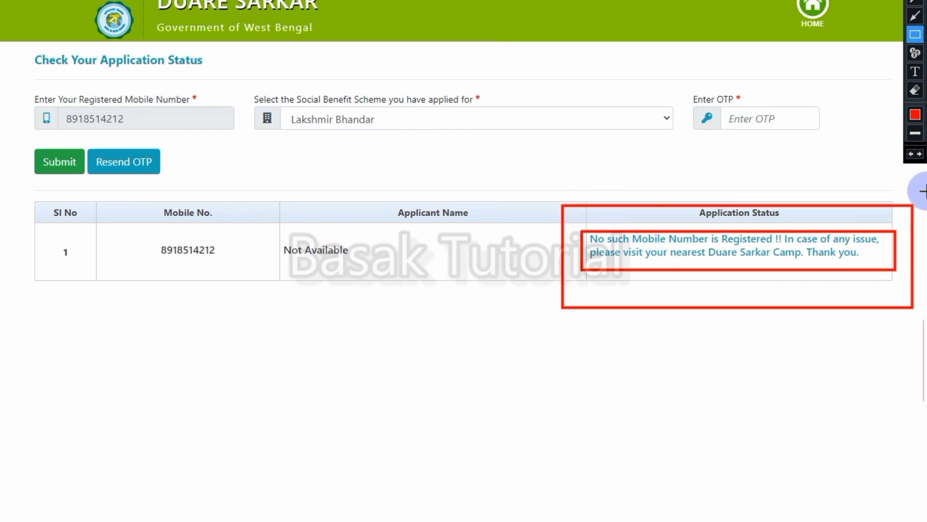
left_click(915, 90)
mouse_move(528, 158)
left_mouse_down()
mouse_move(551, 400)
mouse_move(923, 386)
left_mouse_up()
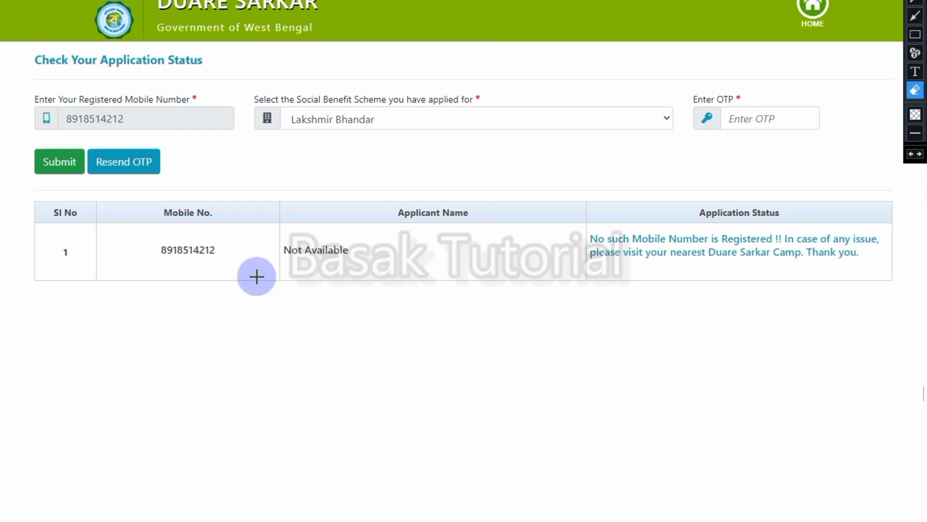
mouse_move(115, 204)
left_mouse_down()
mouse_move(122, 248)
mouse_move(303, 323)
mouse_move(908, 319)
left_mouse_up()
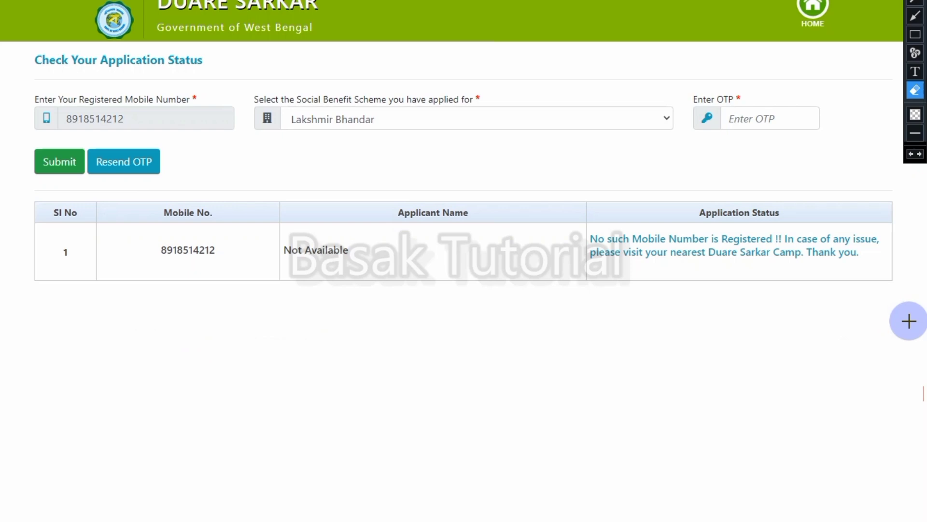